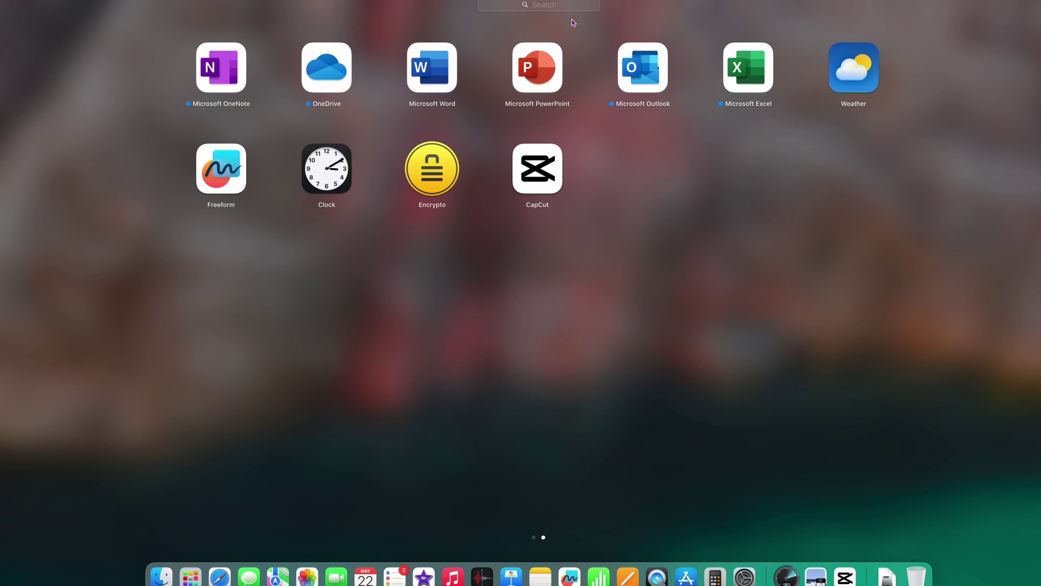
Launch CapCut, move Safari out of the way, and open project 0522 in the editor.
click(536, 164)
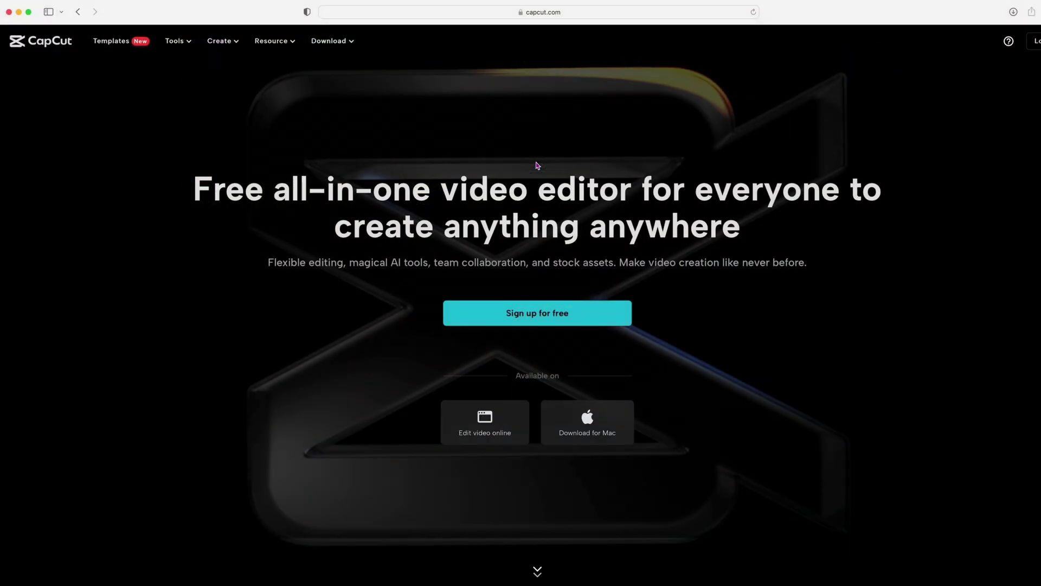
key(super+q)
click(19, 12)
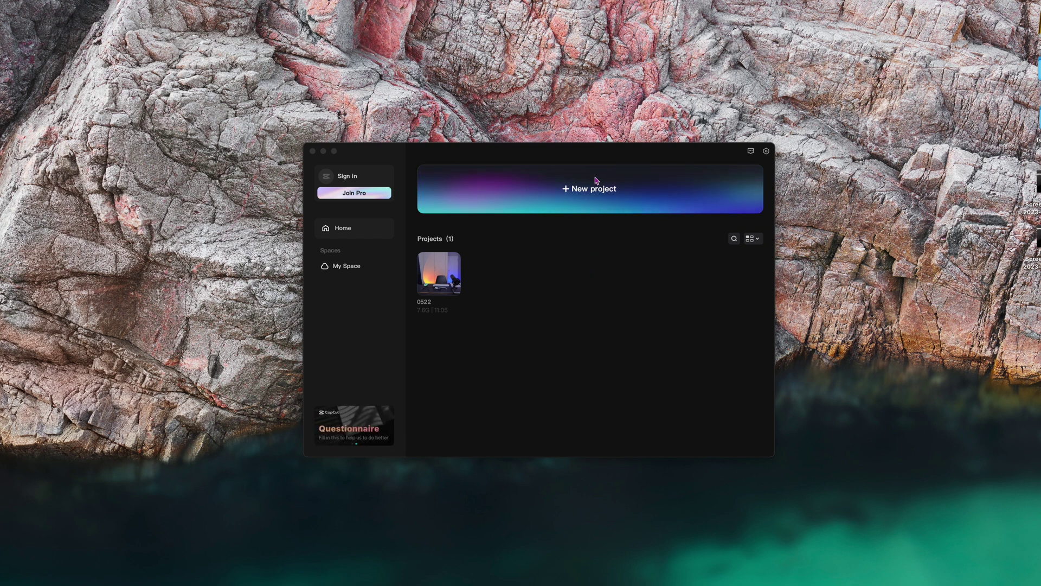
click(438, 260)
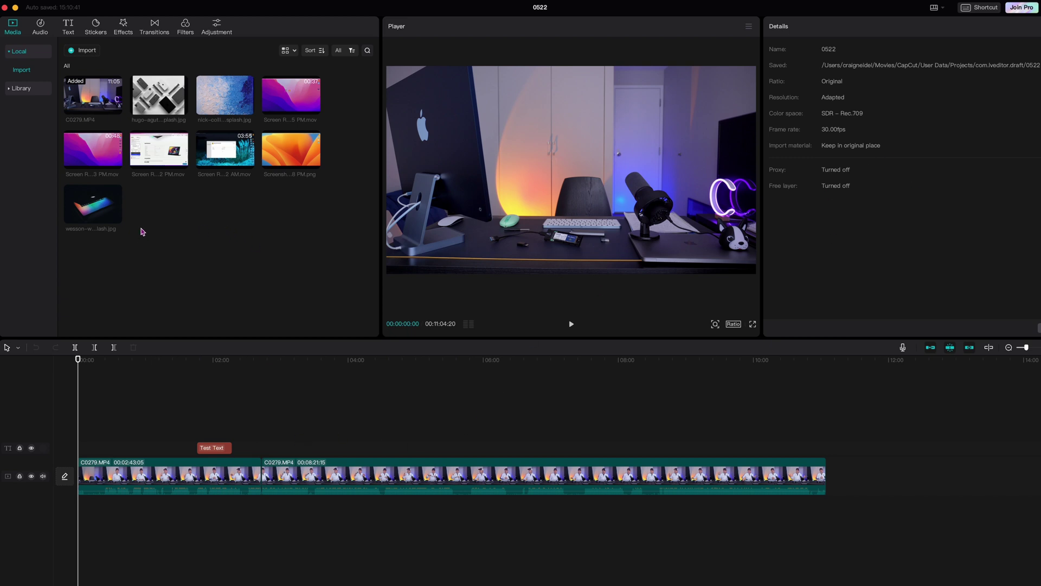
Preview the wesson laptop image from the Media panel in the Player.
click(87, 217)
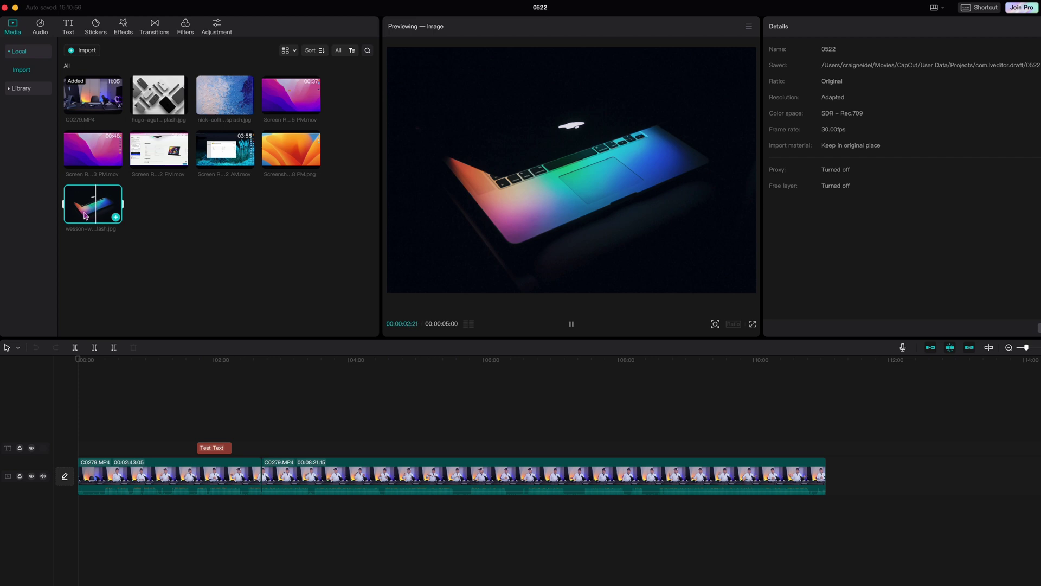
Drop the laptop photo on a track above the main clip and play it back from just before.
drag(84, 211, 332, 440)
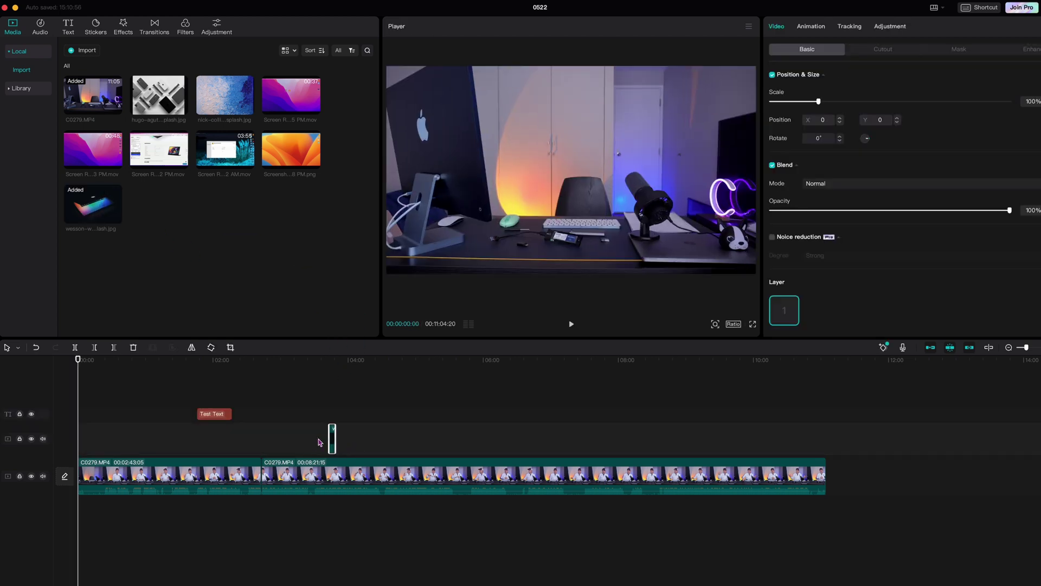
click(321, 439)
click(325, 415)
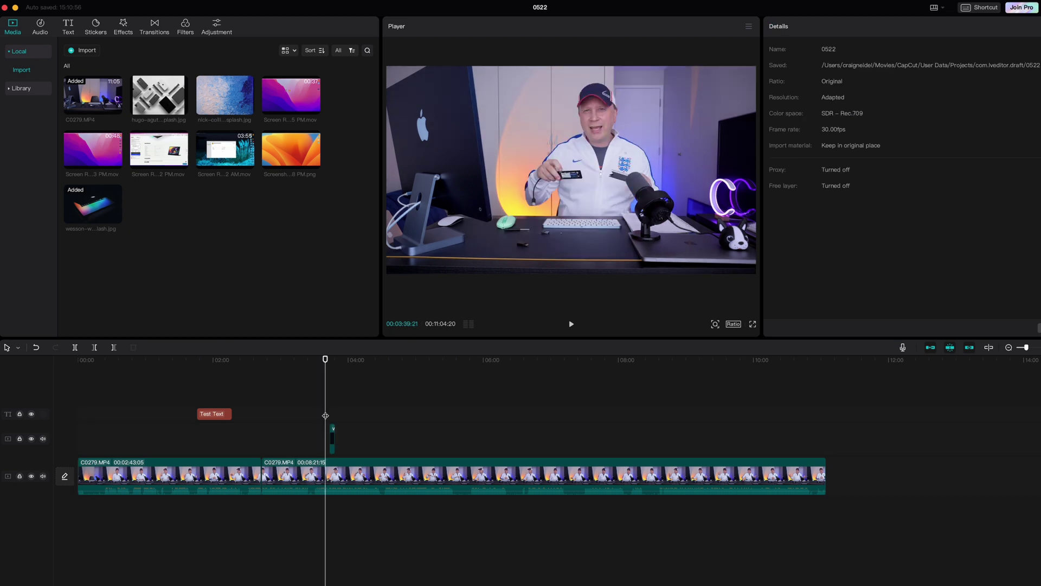
key(space)
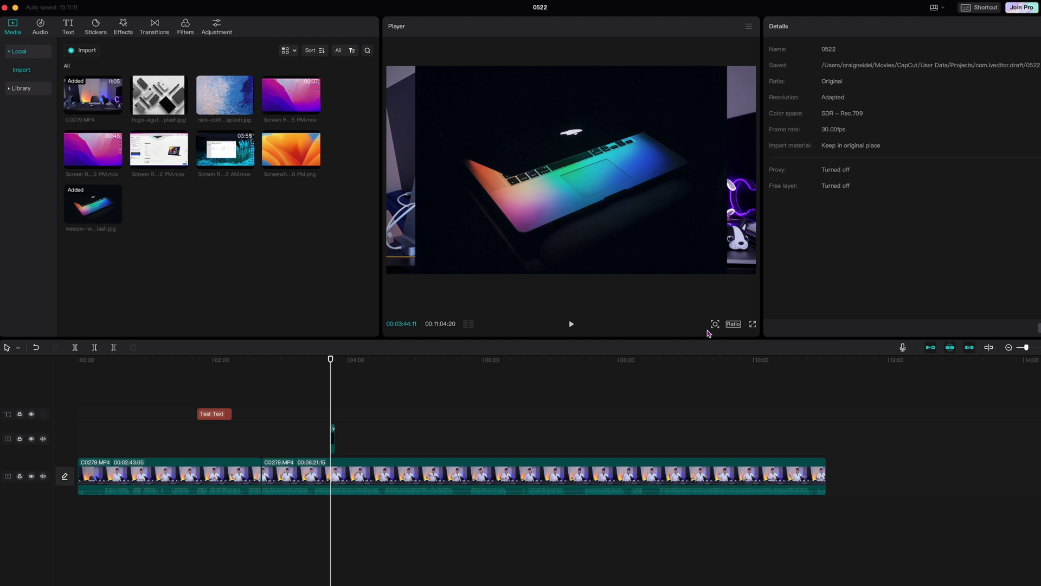
click(585, 198)
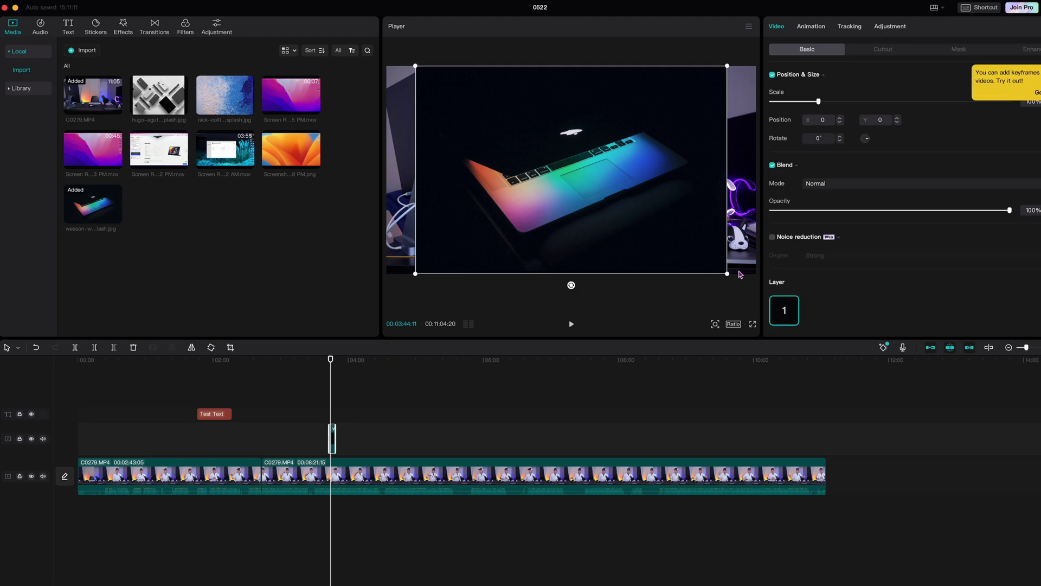
click(304, 391)
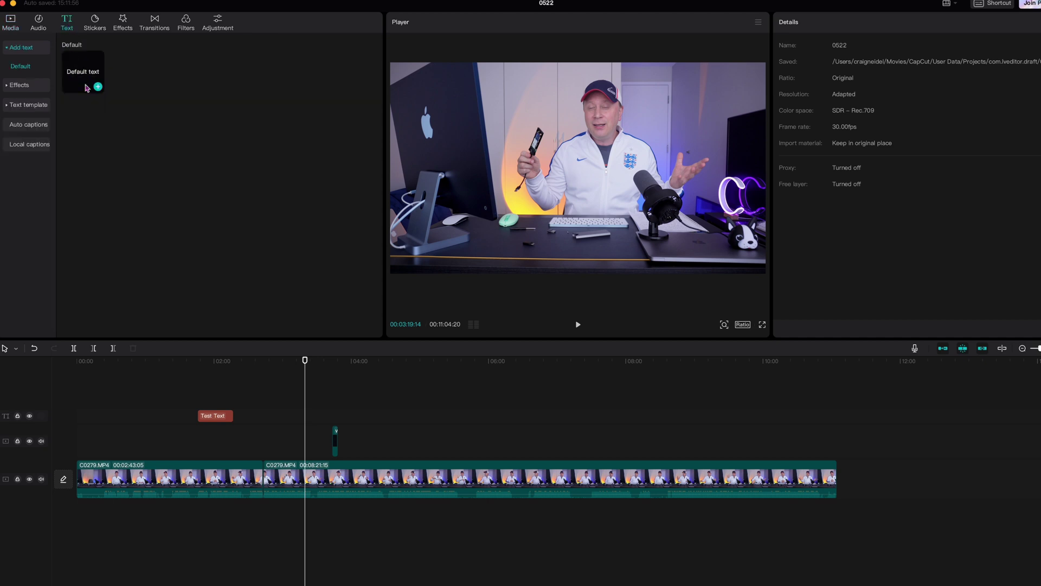
Add a lengthened Default text clip, shrink it and move it to the frame's upper left.
drag(76, 77, 415, 451)
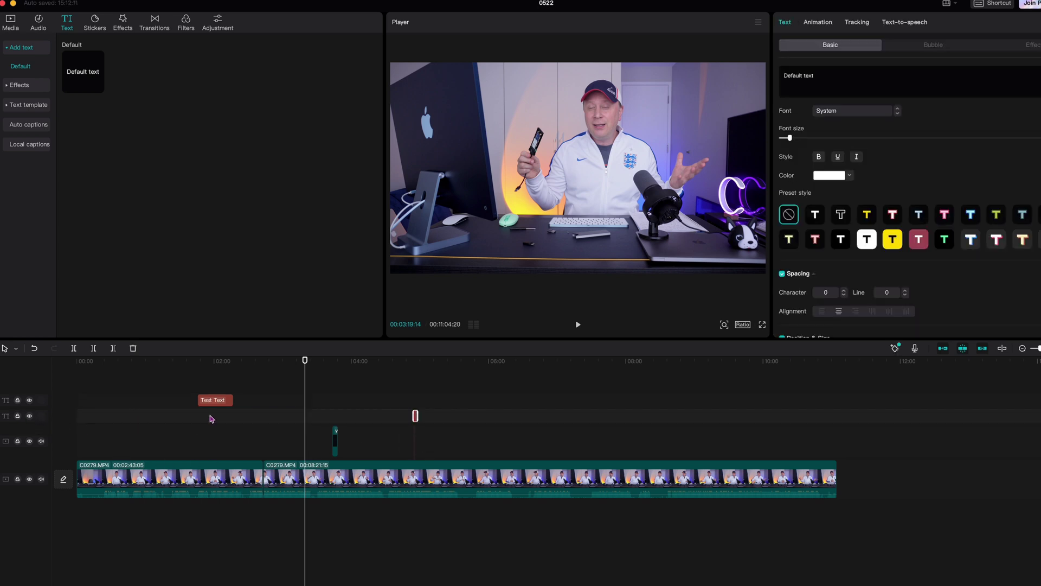
drag(418, 416, 434, 418)
click(425, 417)
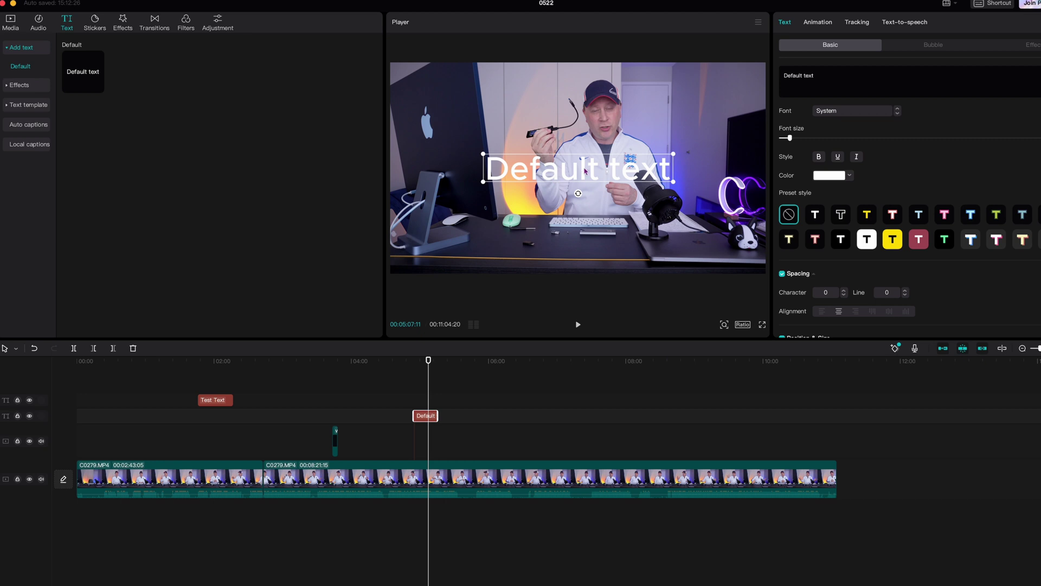
drag(674, 156, 566, 240)
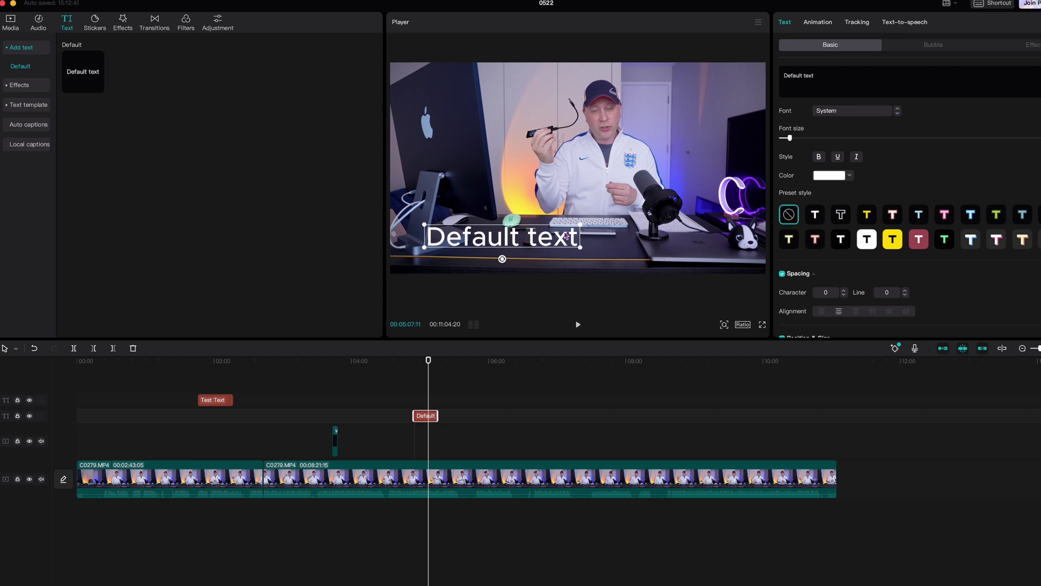
drag(555, 244, 534, 103)
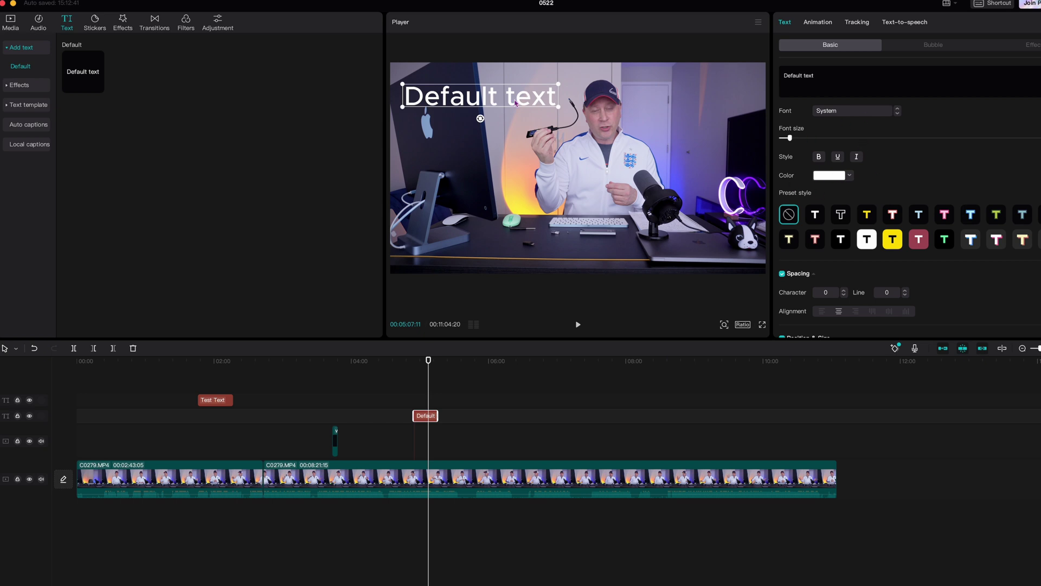
Try several preset text styles and settle on the black-outlined one.
click(894, 213)
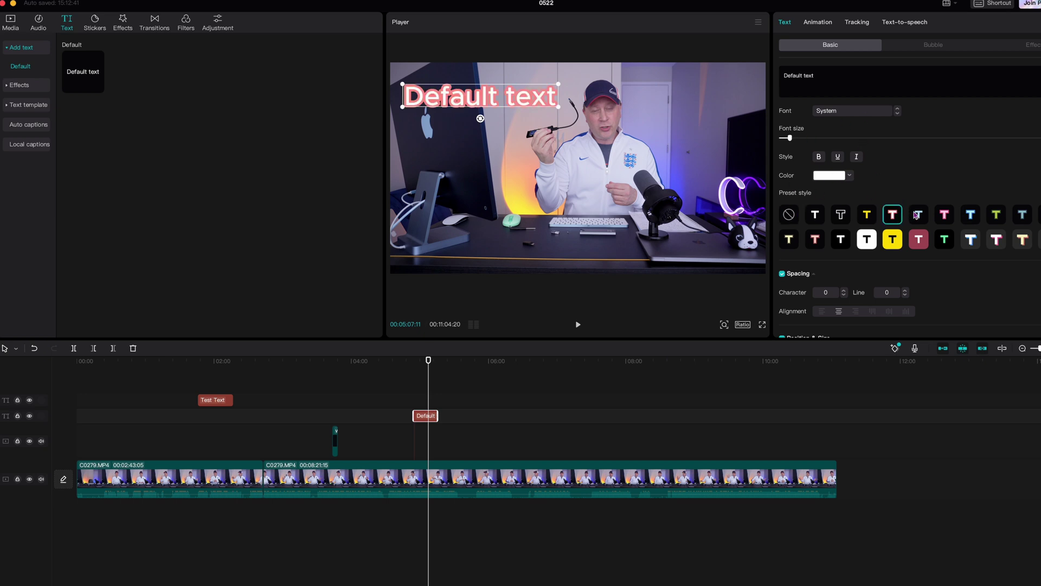
click(916, 215)
click(944, 238)
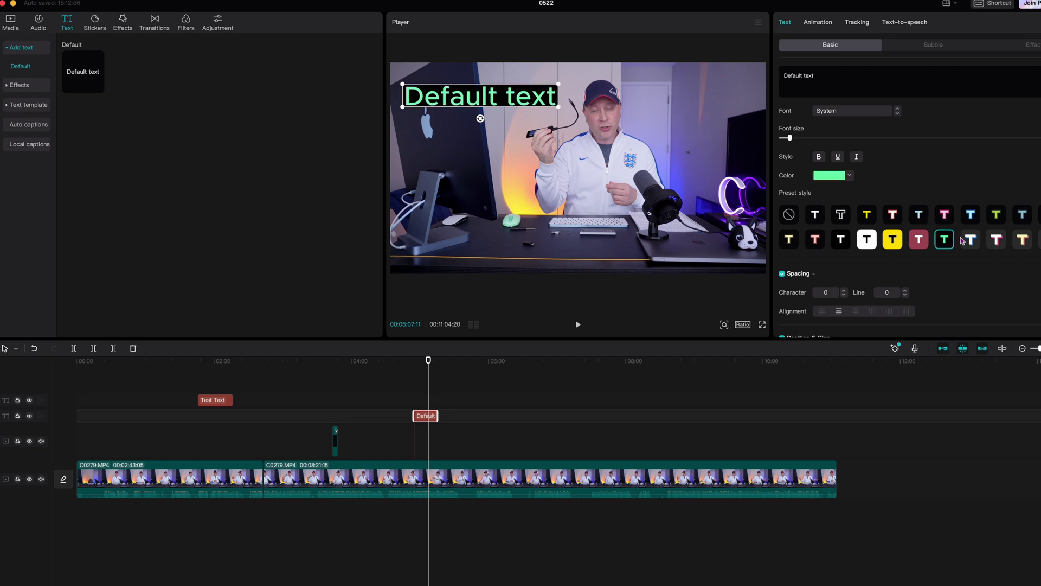
click(968, 240)
click(998, 244)
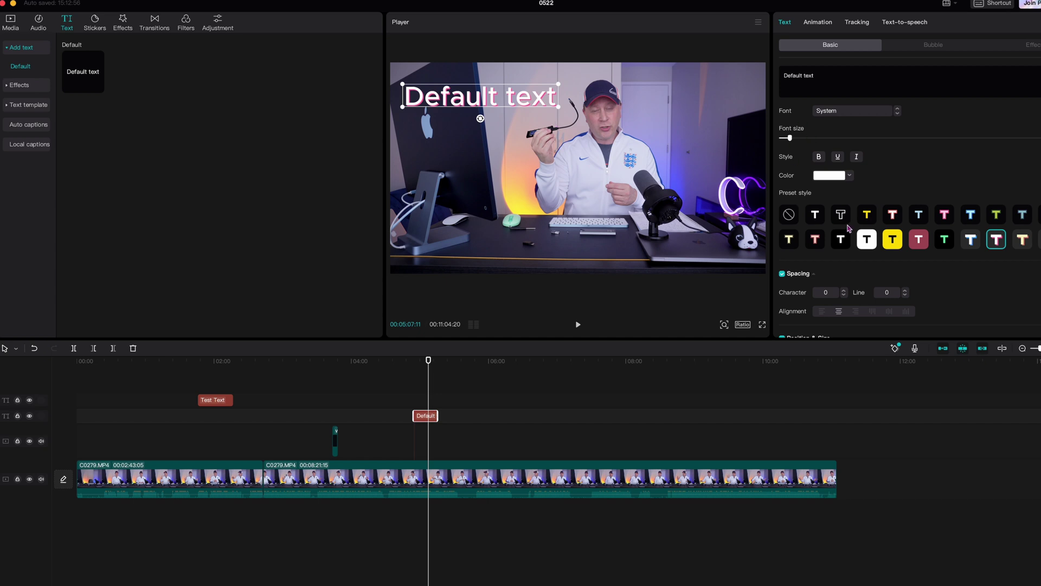
click(814, 215)
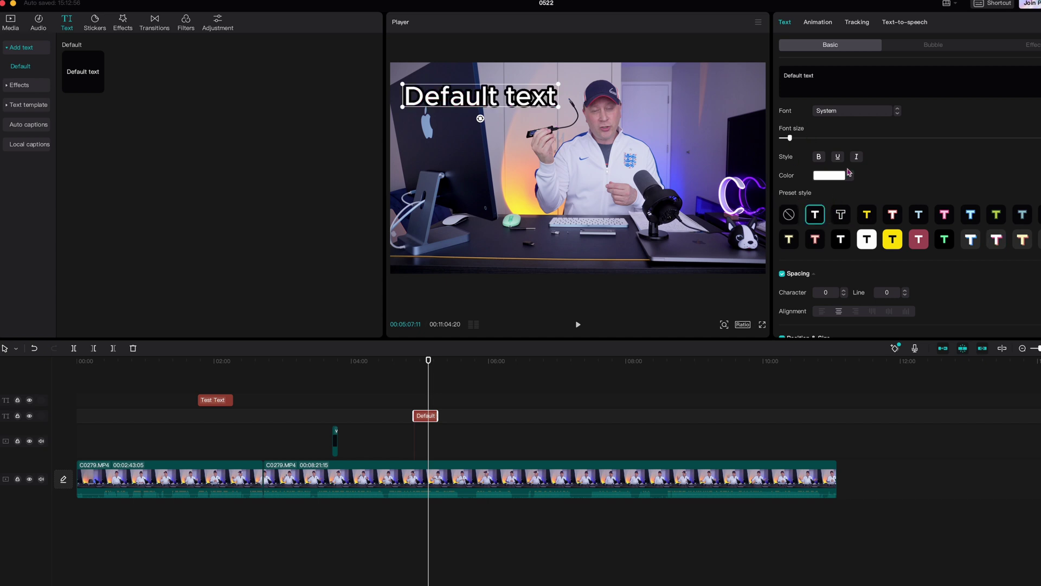
Wrap the Default text in the SALE price-tag bubble.
click(927, 48)
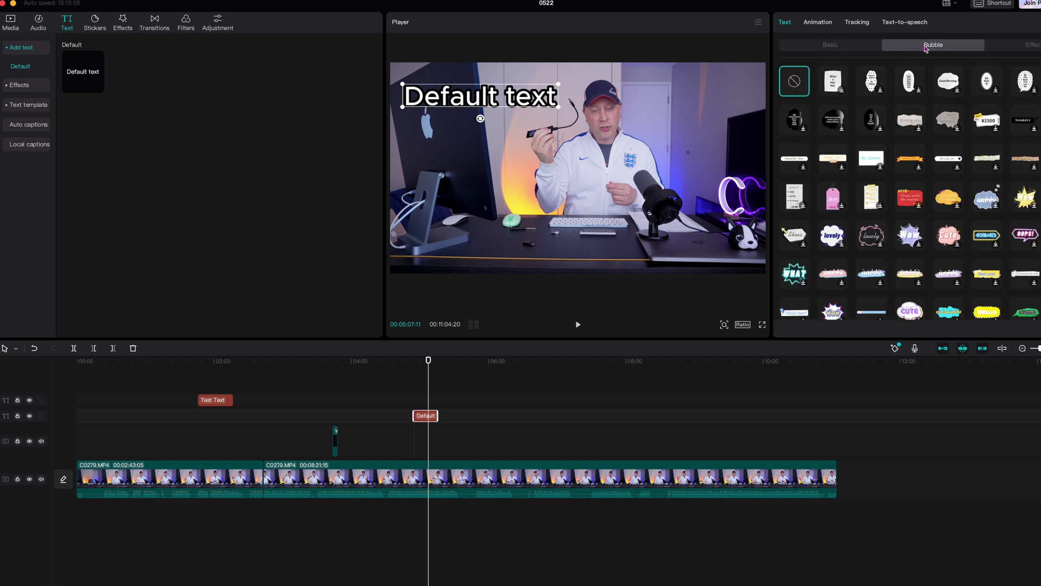
click(984, 128)
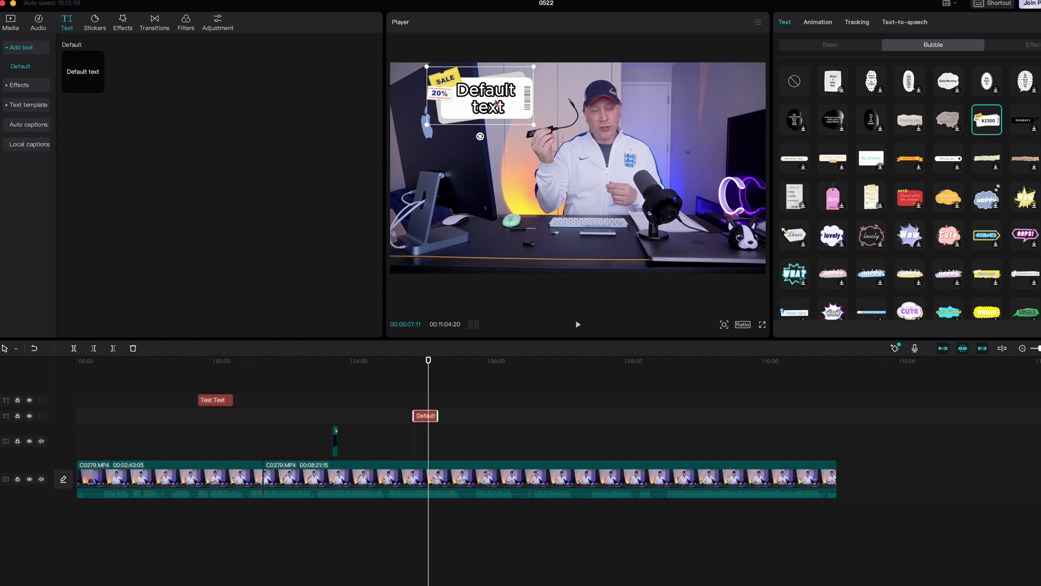
scroll(983, 163, down, 5)
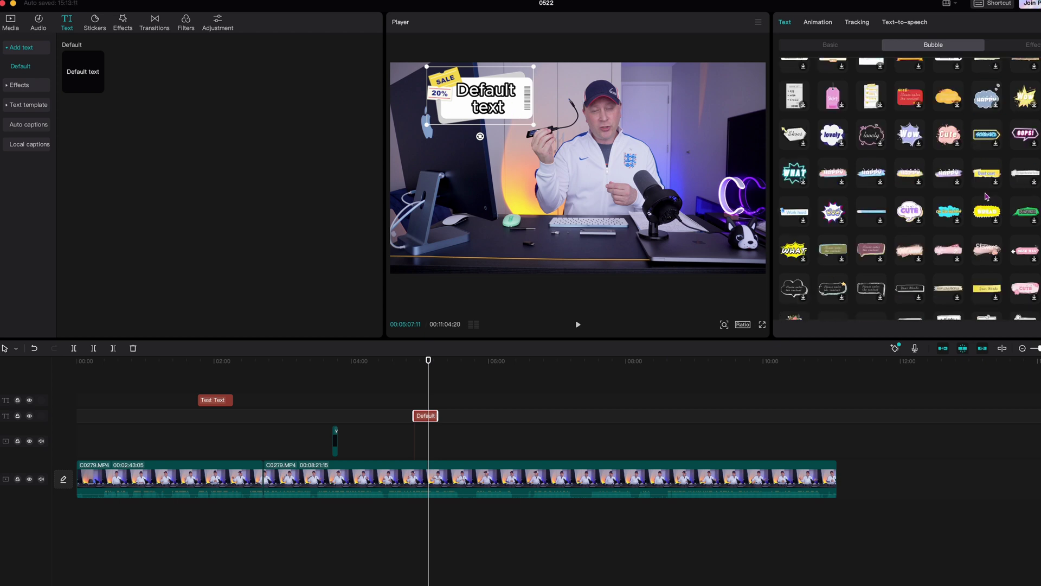
scroll(987, 196, up, 5)
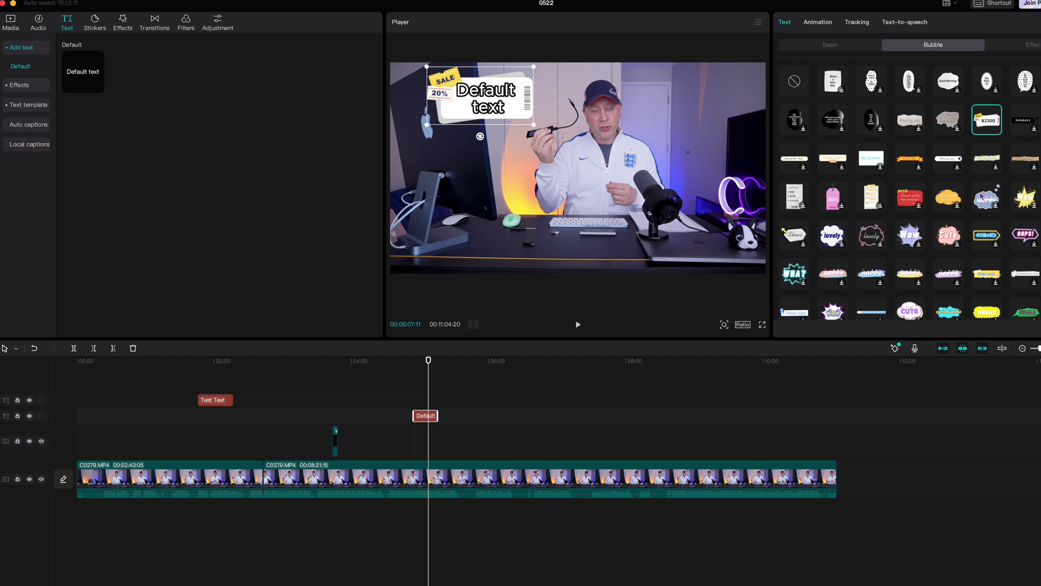
Apply the blue glowing outlined lettering effect to the text.
click(1025, 45)
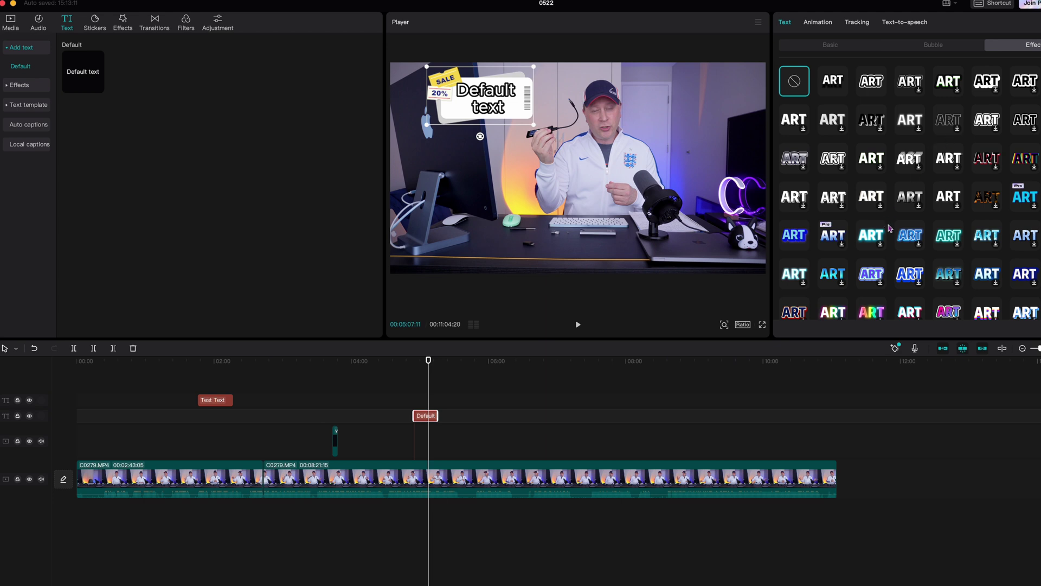
click(920, 246)
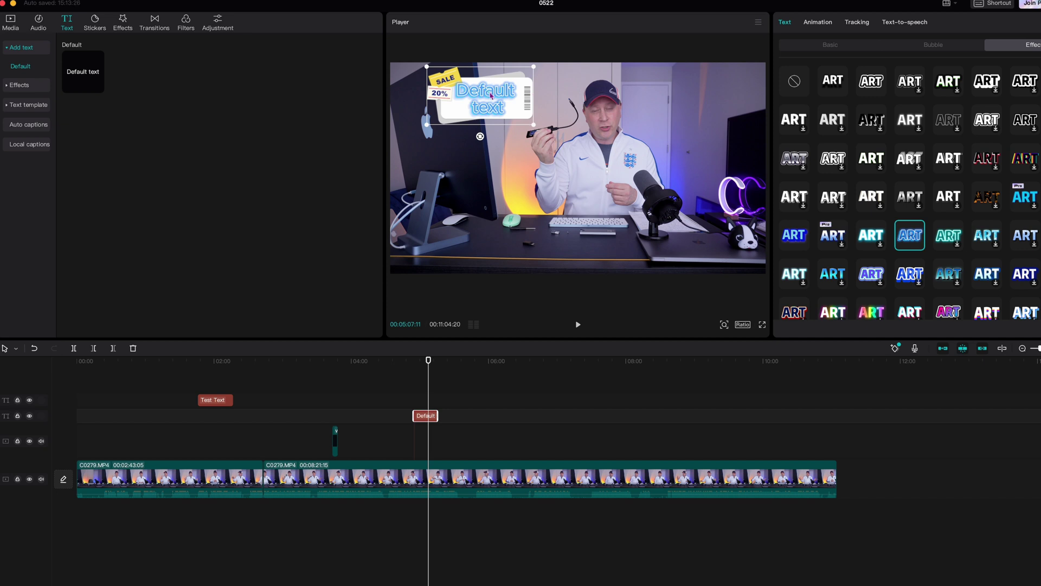
scroll(852, 191, down, 5)
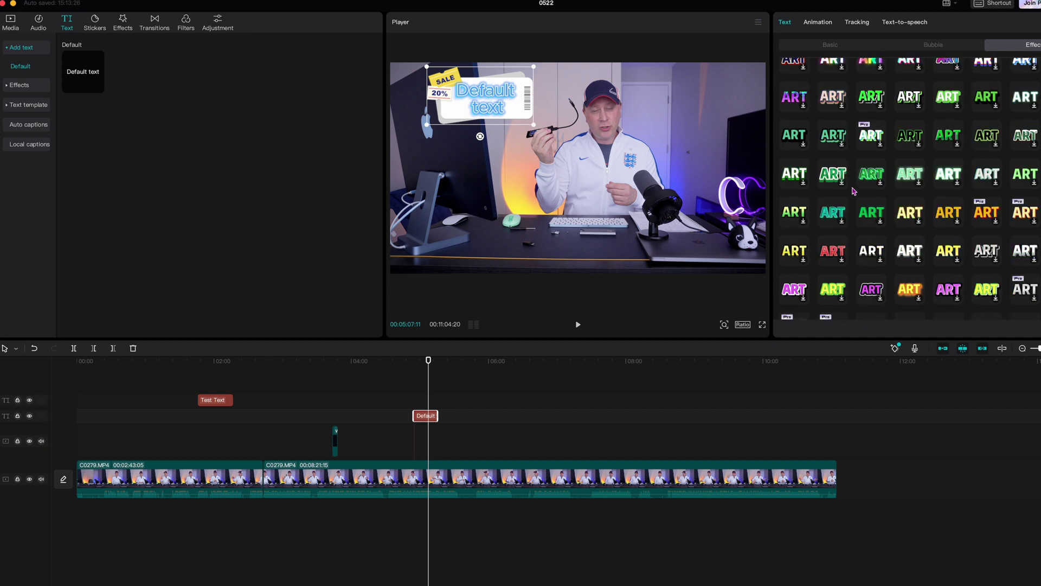
scroll(853, 191, up, 1)
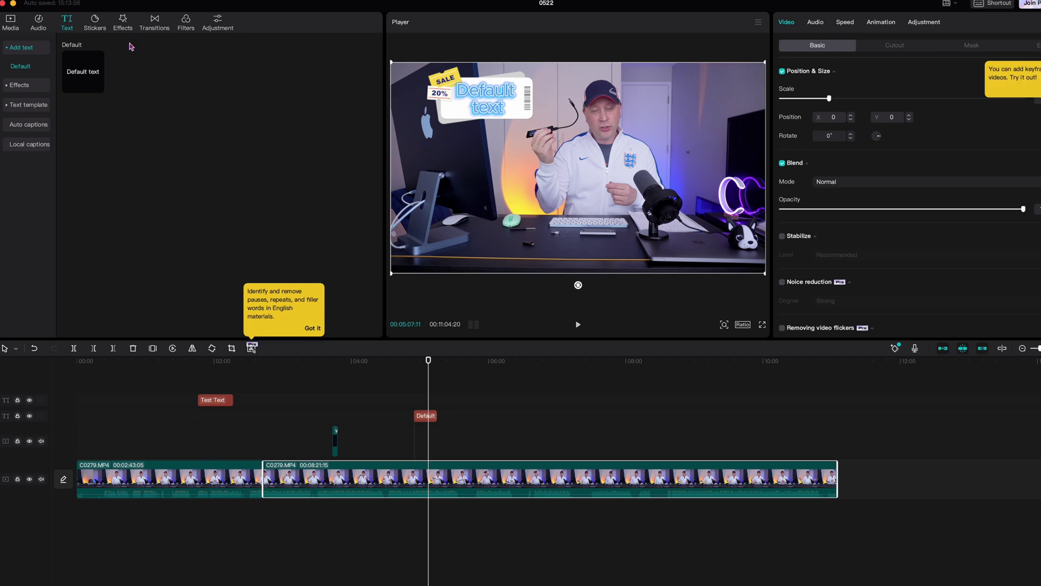
Download and preview the Color Glitch transition from the Transitions library.
click(154, 23)
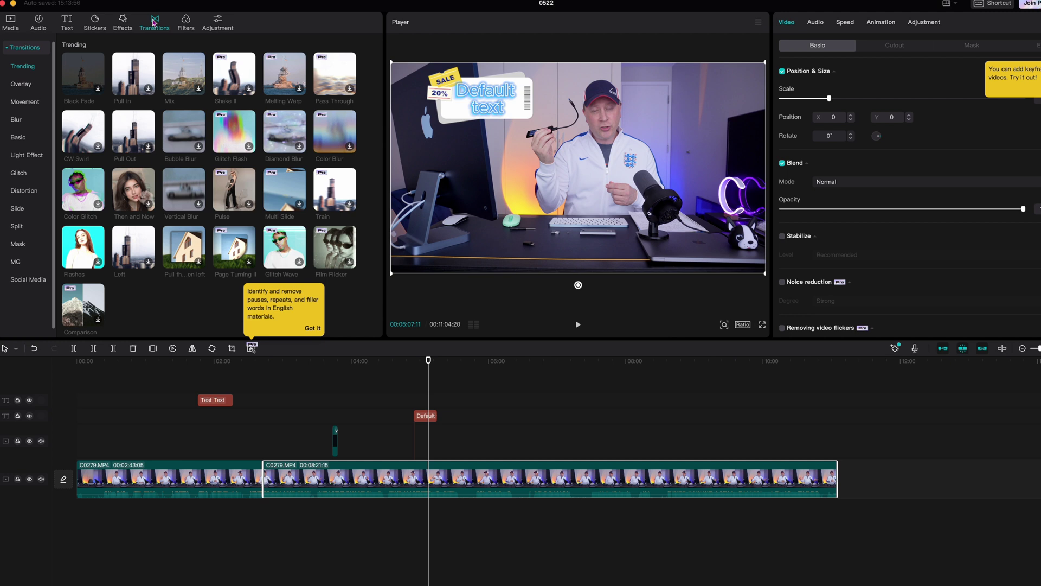
click(100, 207)
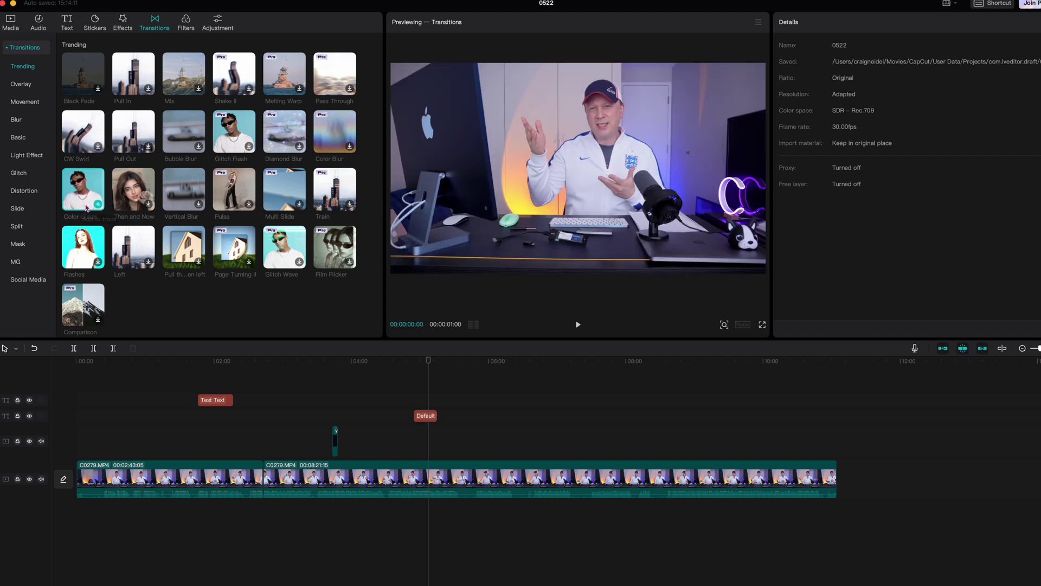
Place Color Glitch on the cut between the clips and preview a glitched frame.
mouse_move(77, 190)
mouse_down()
mouse_move(138, 217)
mouse_move(272, 490)
mouse_move(264, 479)
mouse_up()
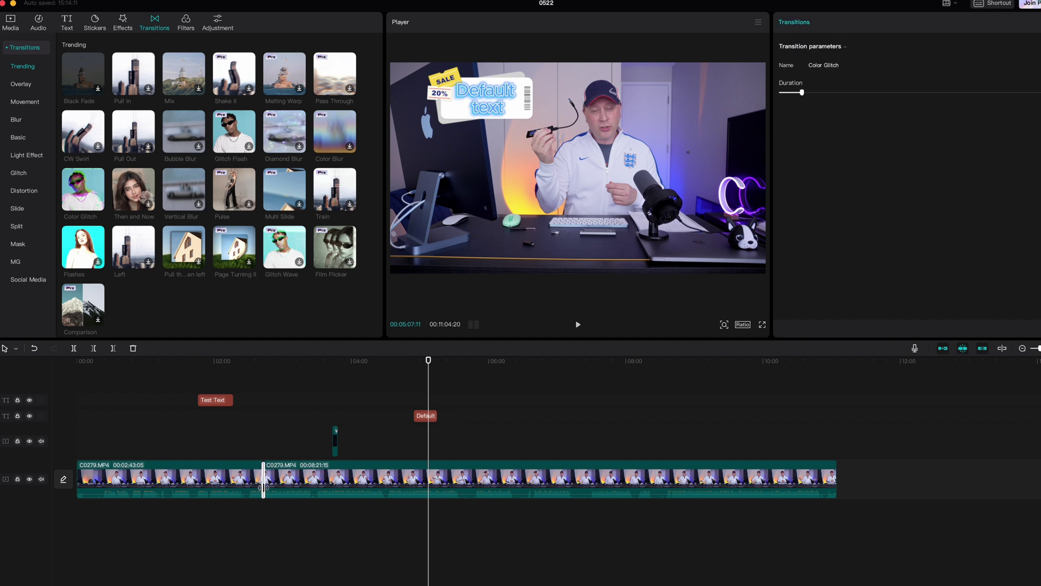
click(261, 446)
click(262, 446)
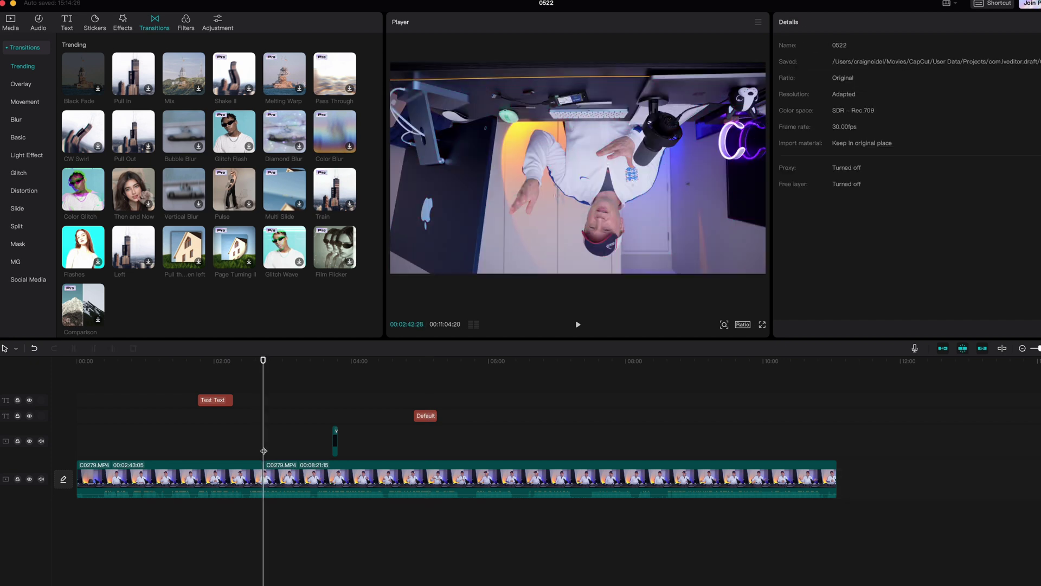
click(264, 450)
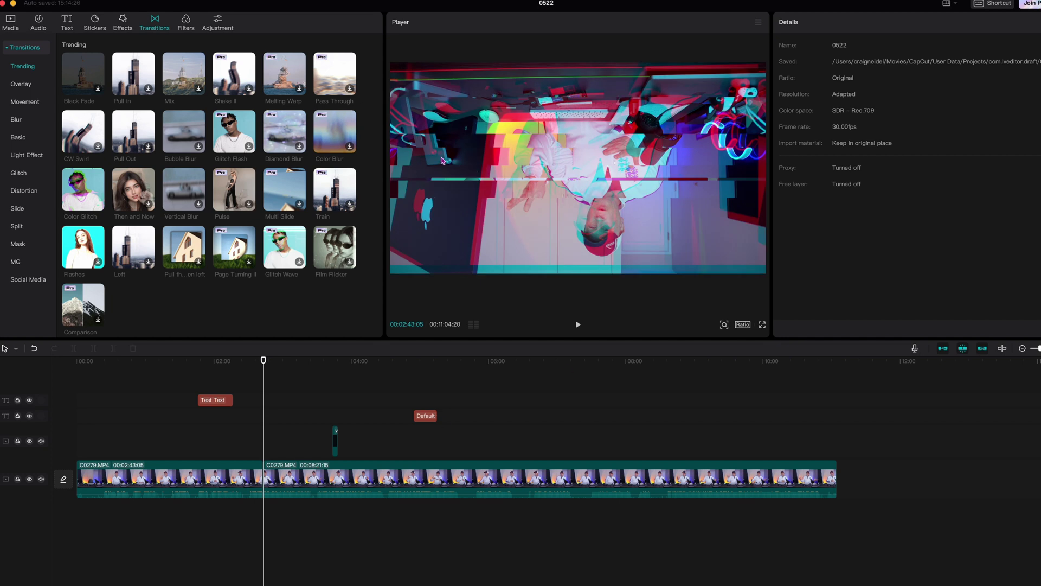
Scroll through the transition categories and back up to Trending.
scroll(238, 183, down, 10)
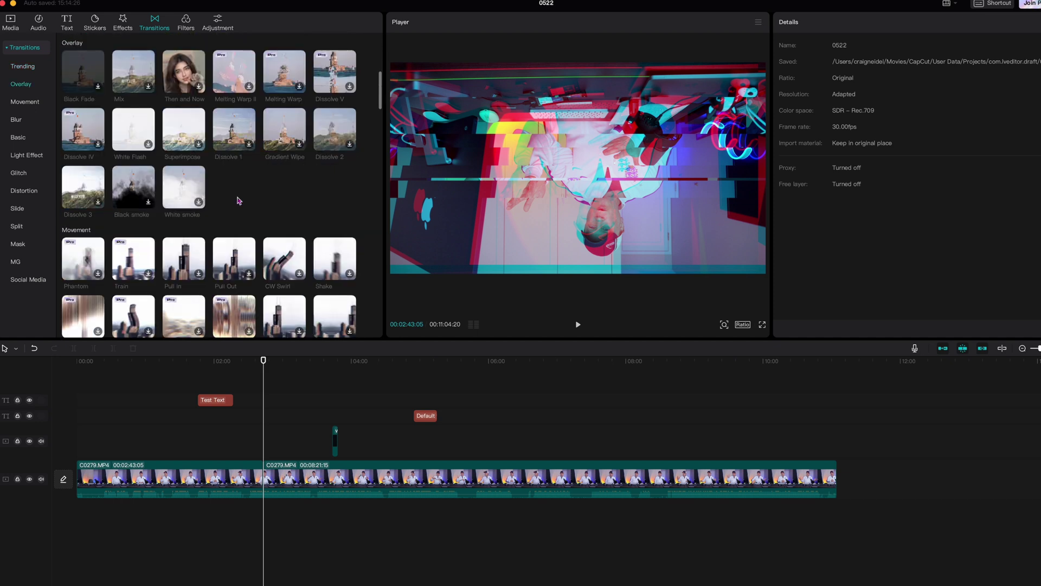
scroll(239, 200, down, 10)
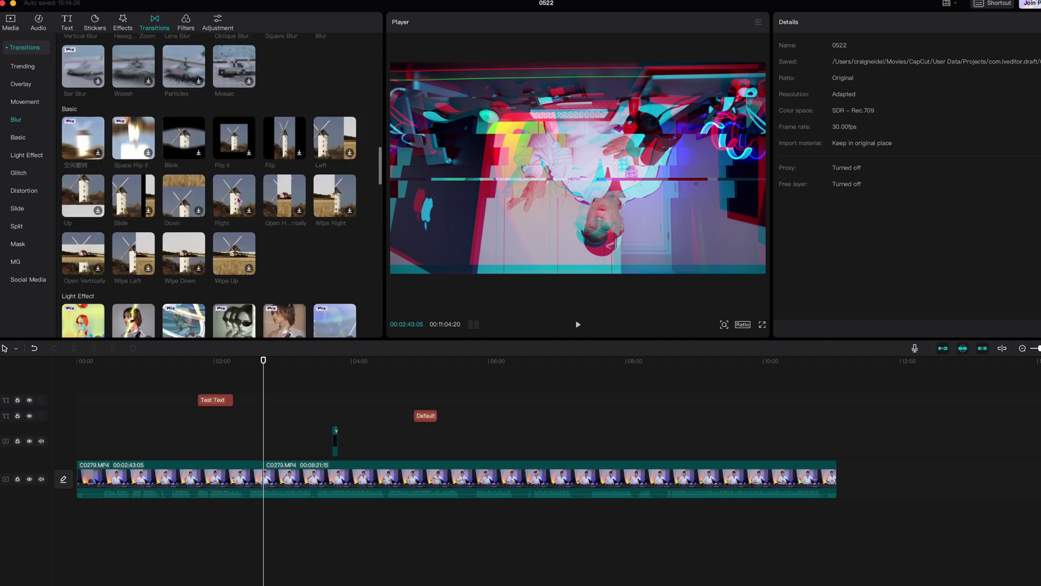
scroll(239, 200, down, 5)
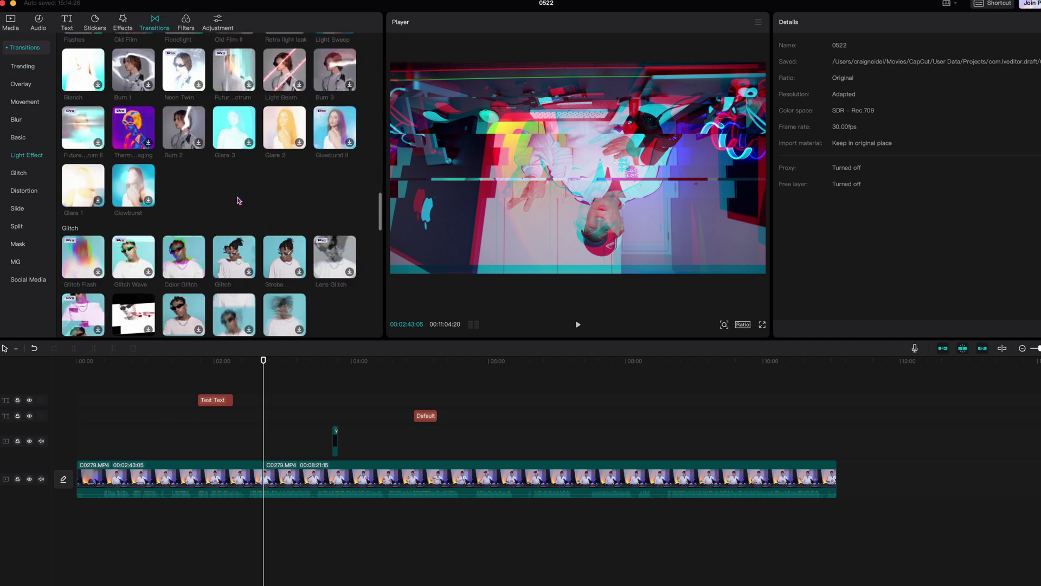
scroll(236, 199, down, 3)
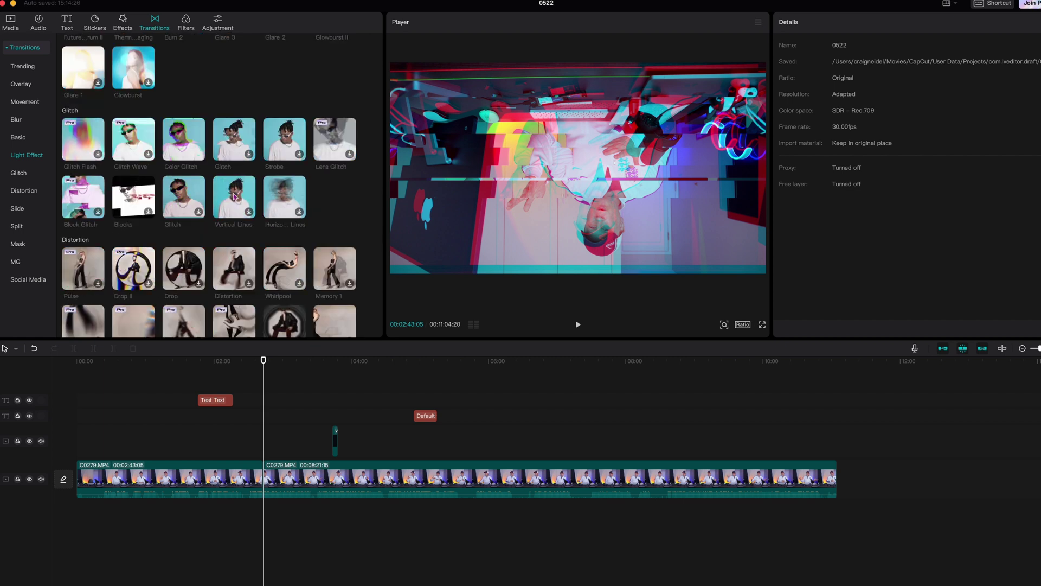
scroll(234, 196, up, 20)
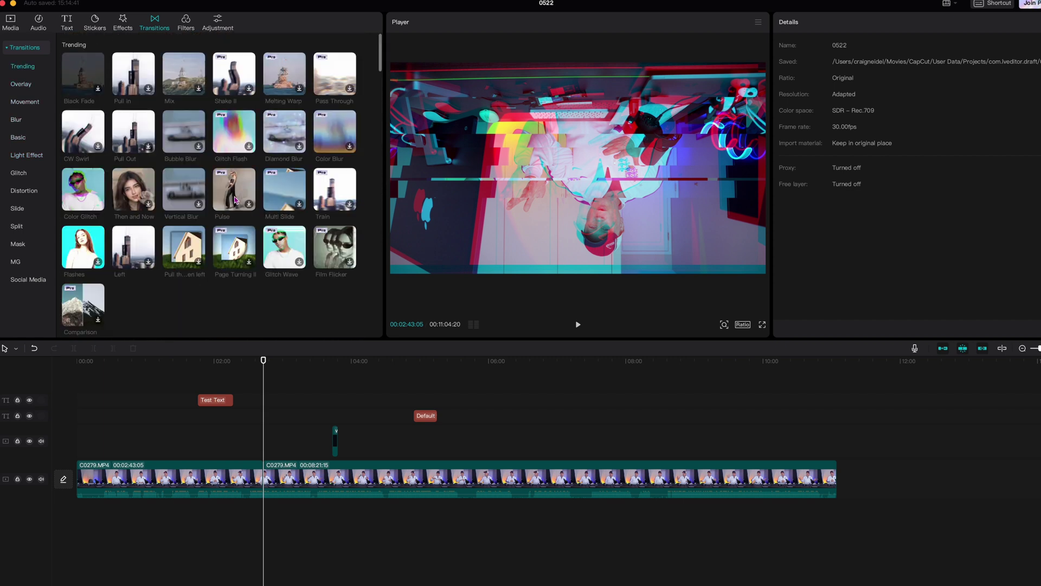
Scroll through the video effects gallery, then browse the Trending stickers library.
click(130, 22)
scroll(252, 146, down, 3)
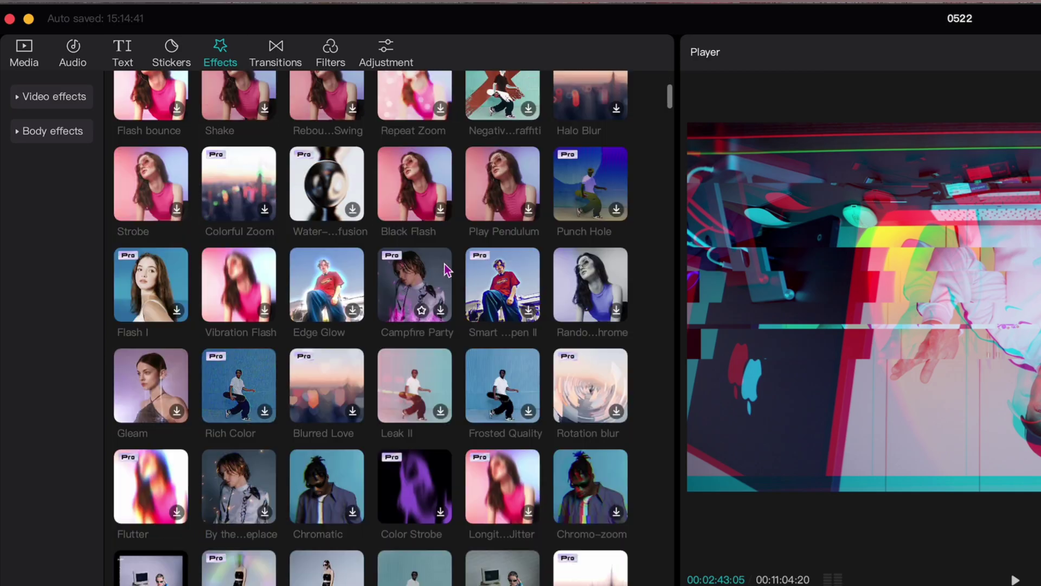
scroll(445, 269, down, 4)
drag(672, 106, 671, 206)
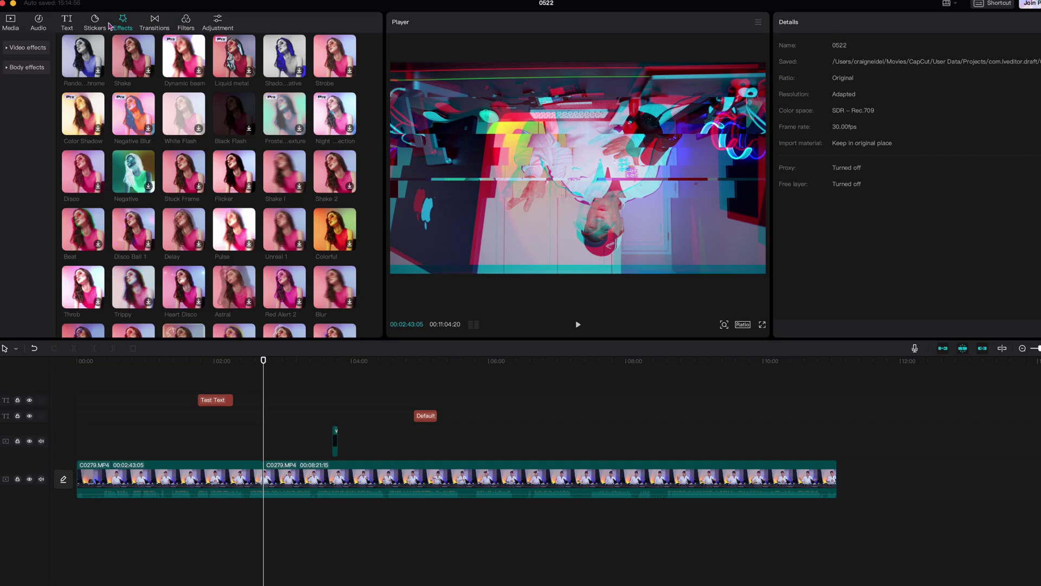
click(96, 23)
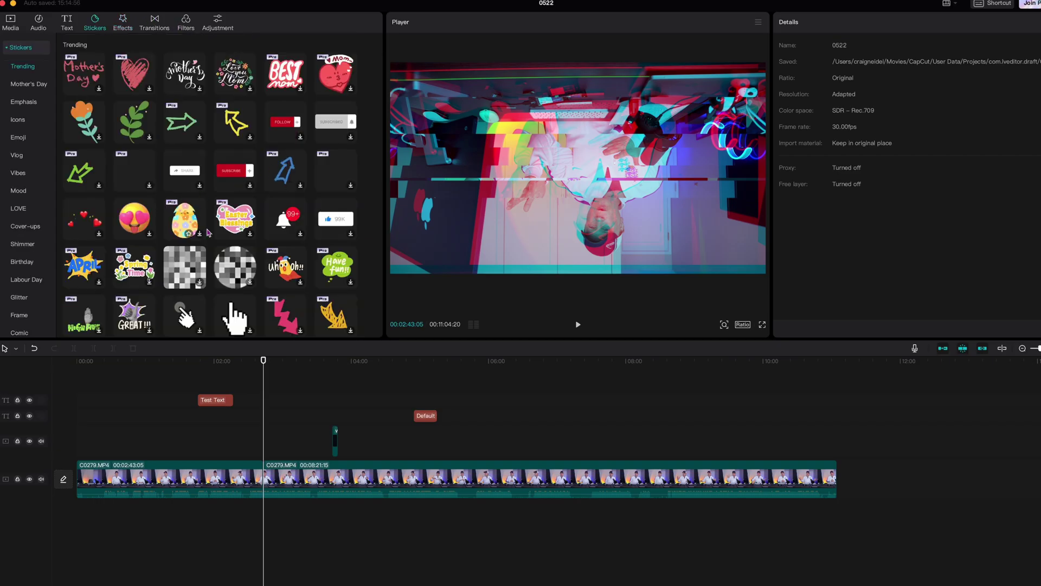
scroll(209, 232, down, 5)
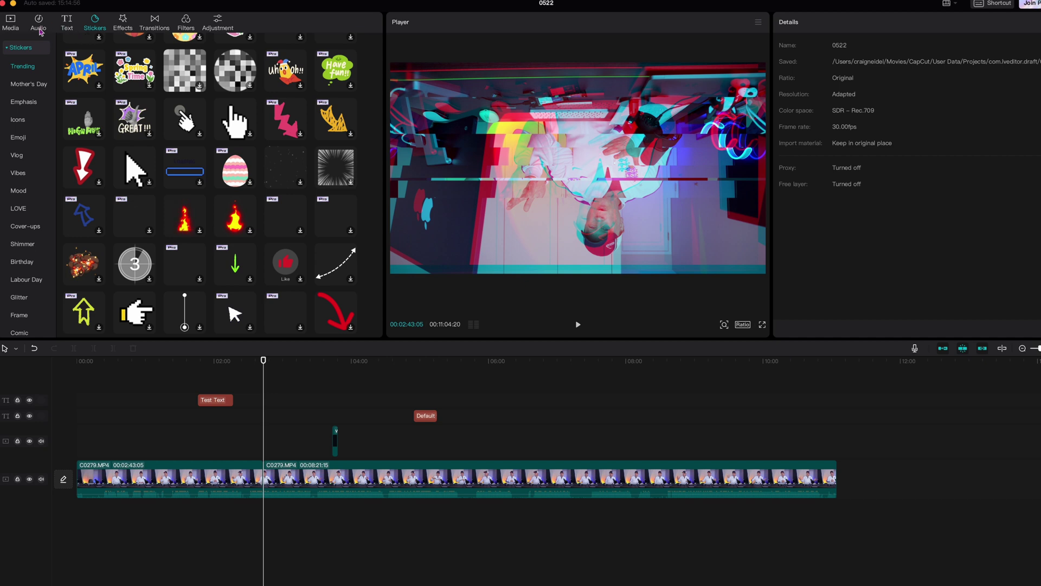
Browse the Music list and Filters library, ending on the Adjustment panel's Custom preset.
click(40, 31)
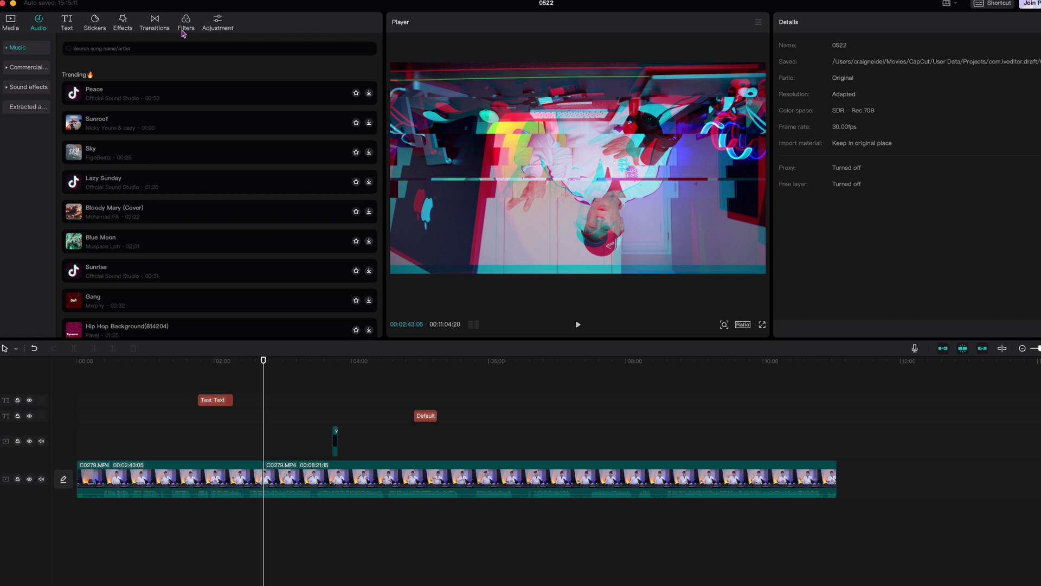
scroll(197, 151, down, 1)
scroll(193, 141, up, 1)
click(187, 25)
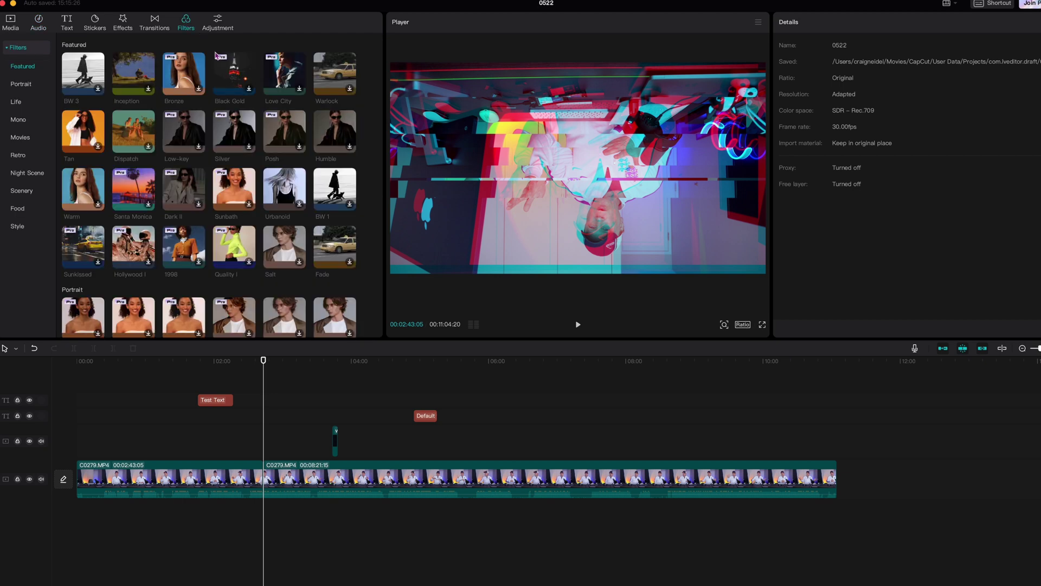
click(216, 25)
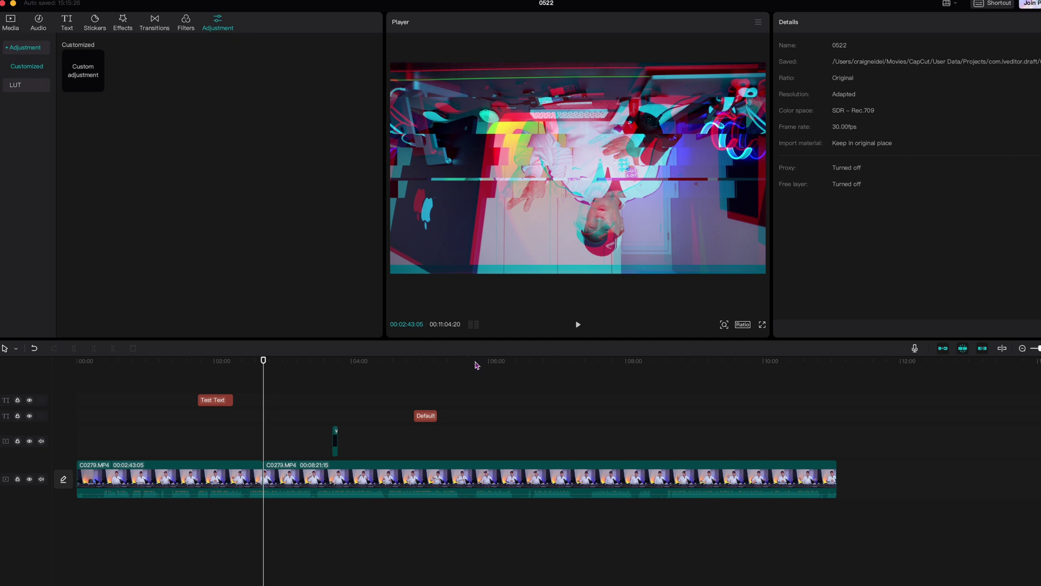
Select the second C0279.MP4 clip at 06:47 and scroll through its Video Basic settings.
click(572, 453)
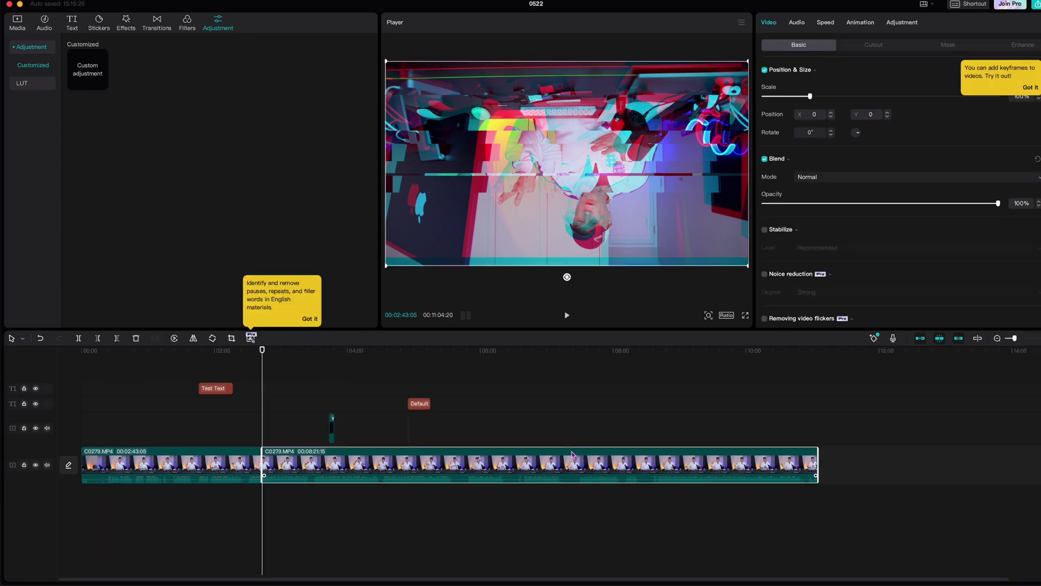
click(533, 432)
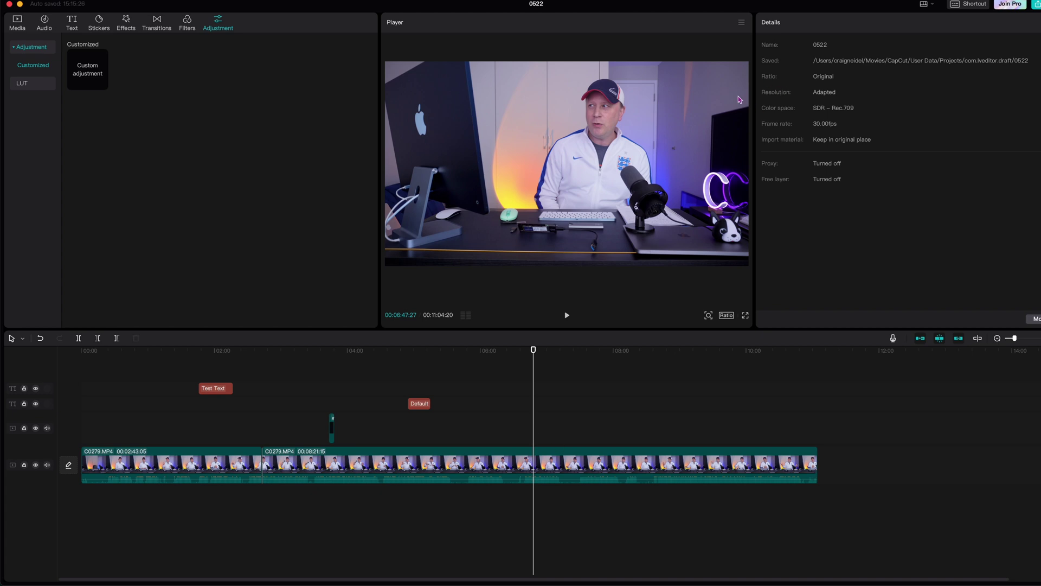
click(608, 471)
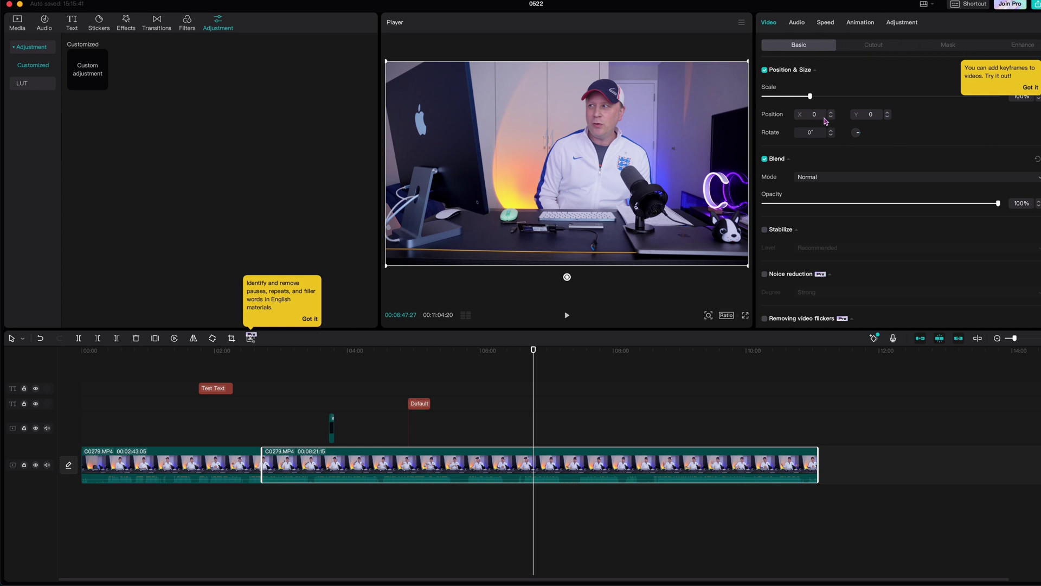
scroll(855, 175, down, 3)
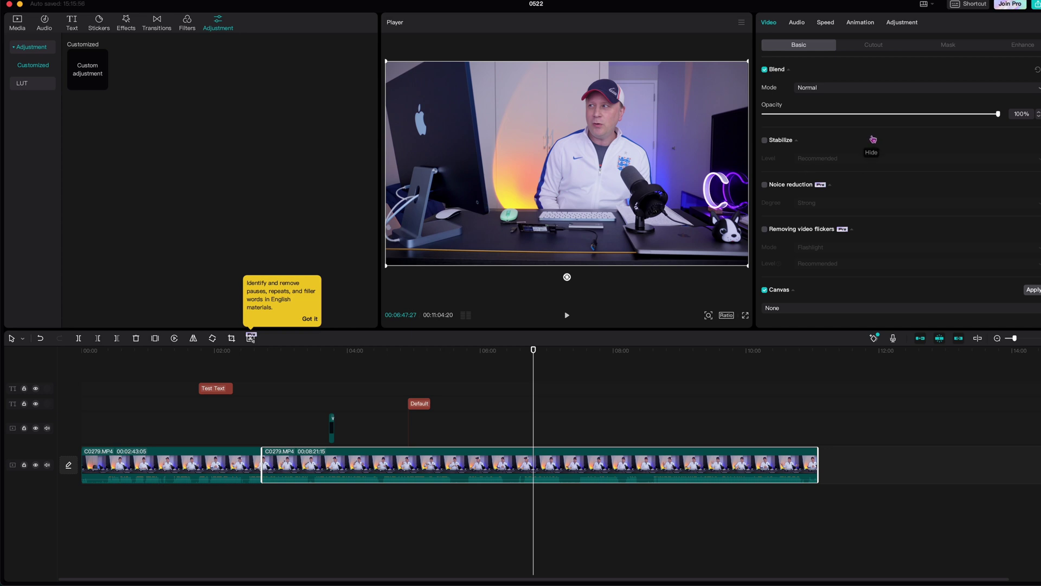
Browse the clip's Cutout, Mask and Enhance options, ending on Audio (volume -4.7dB, fades 0.0s).
scroll(899, 260, up, 3)
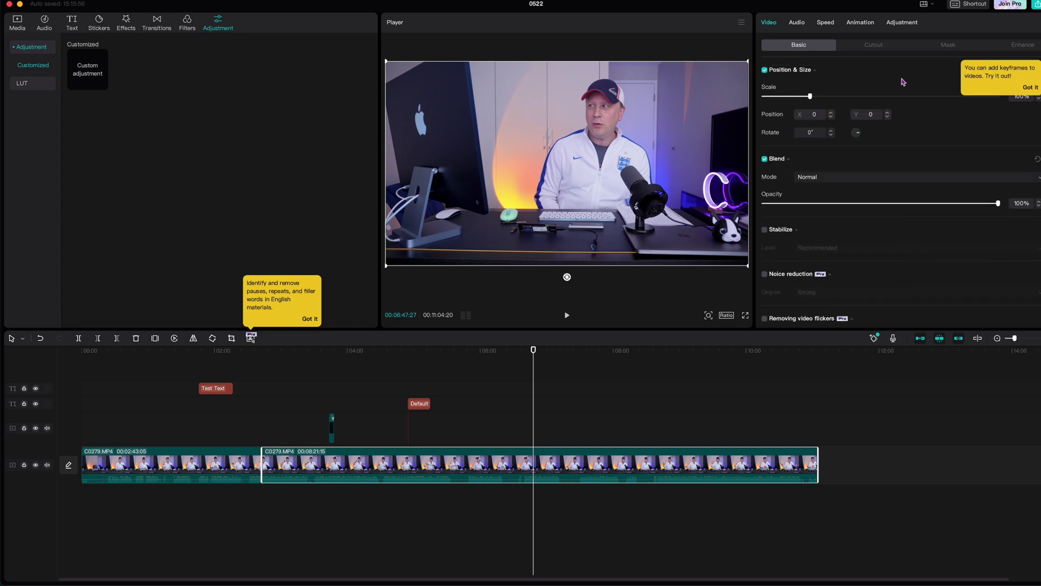
click(889, 48)
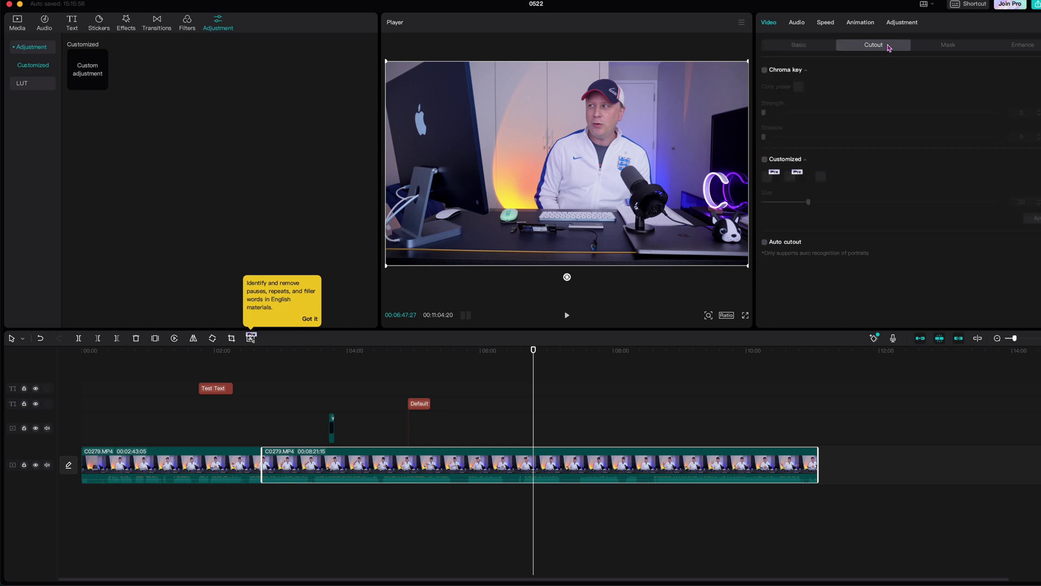
click(941, 46)
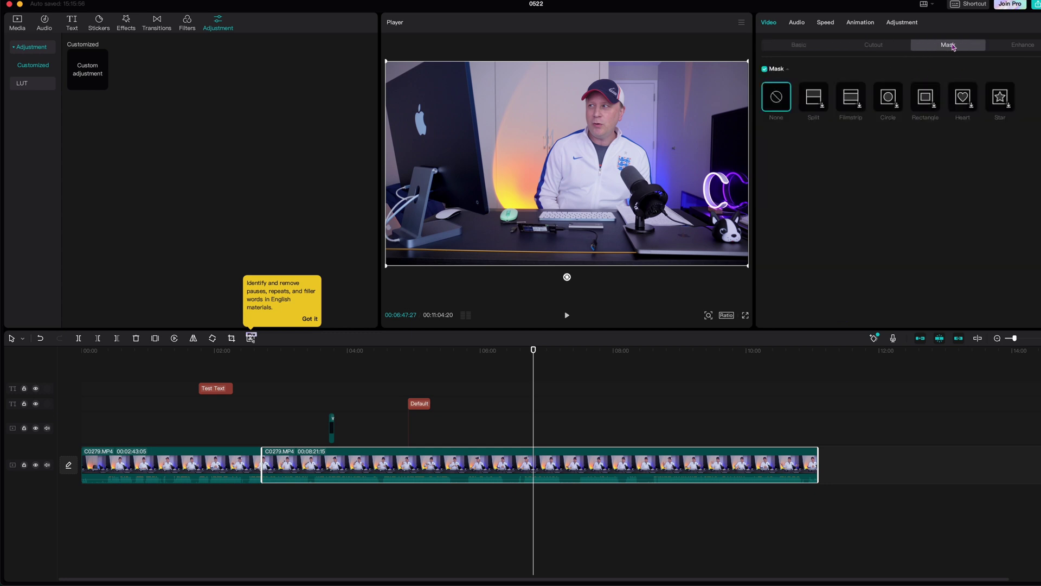
click(1028, 49)
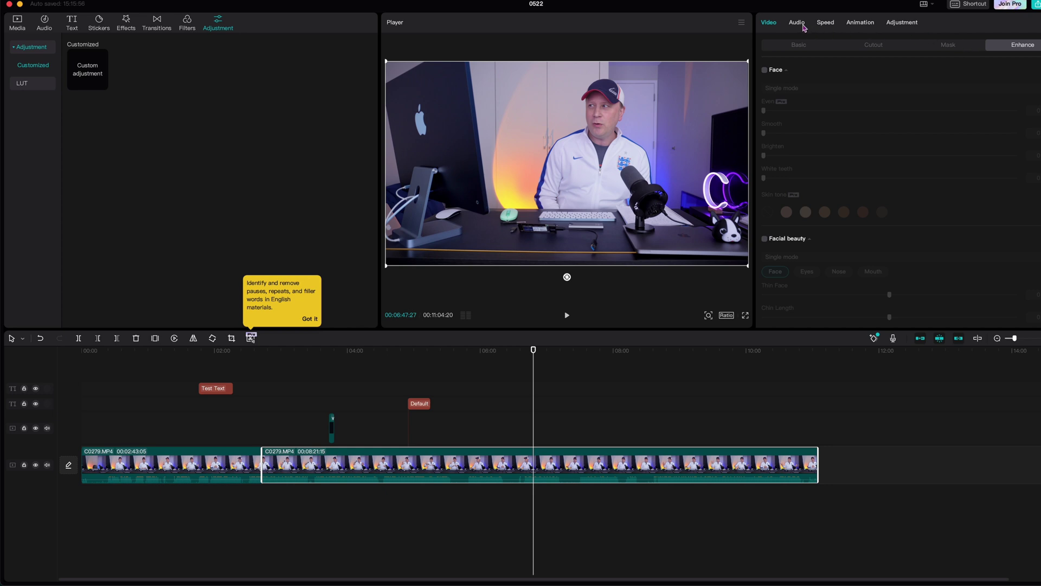
click(802, 26)
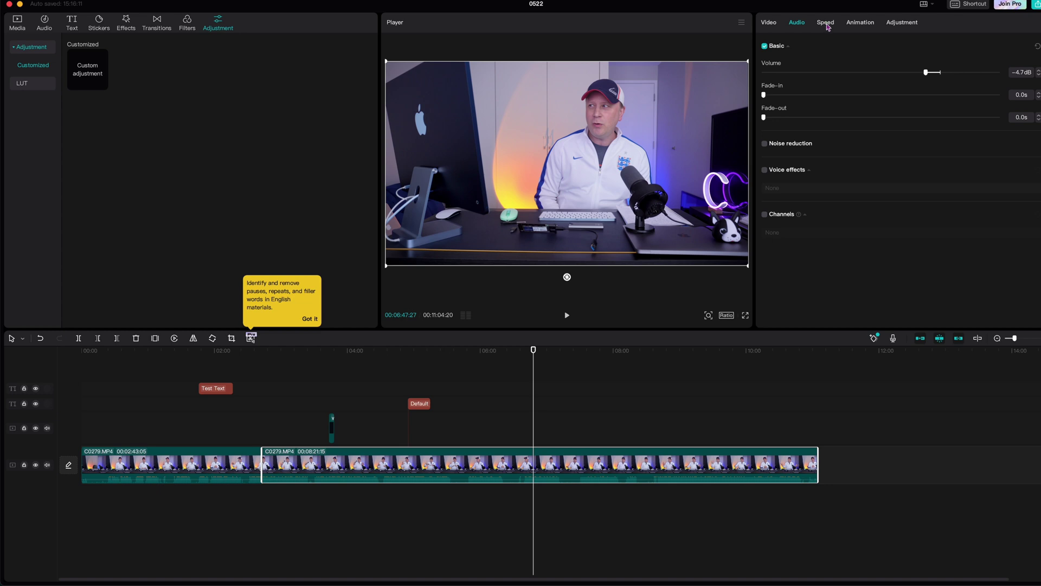
Check the clip's Speed and Animation options, then Adjustment's Basic sliders and Curves with unadjusted Red curve.
click(827, 24)
click(861, 24)
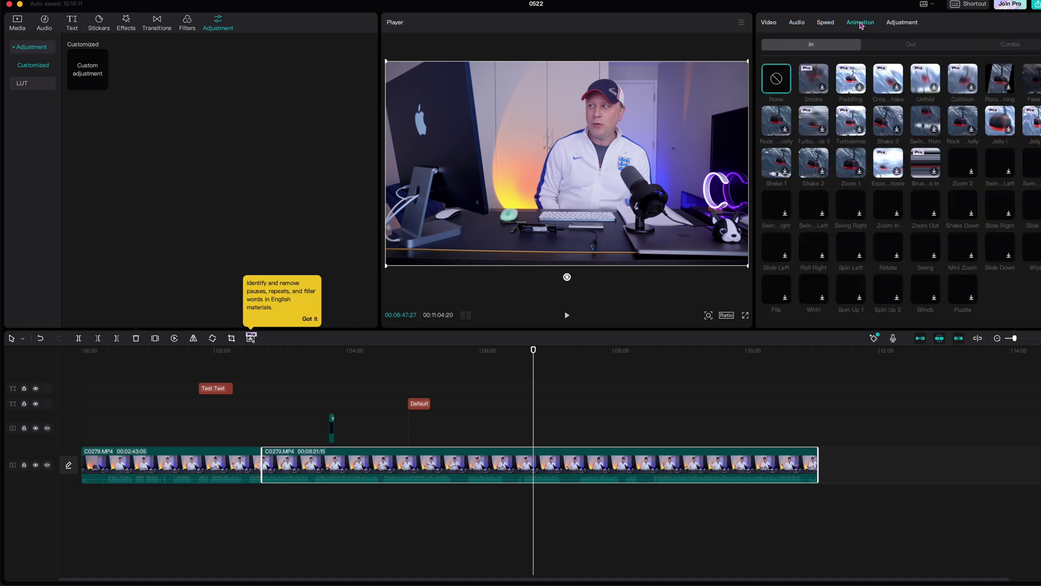
click(913, 26)
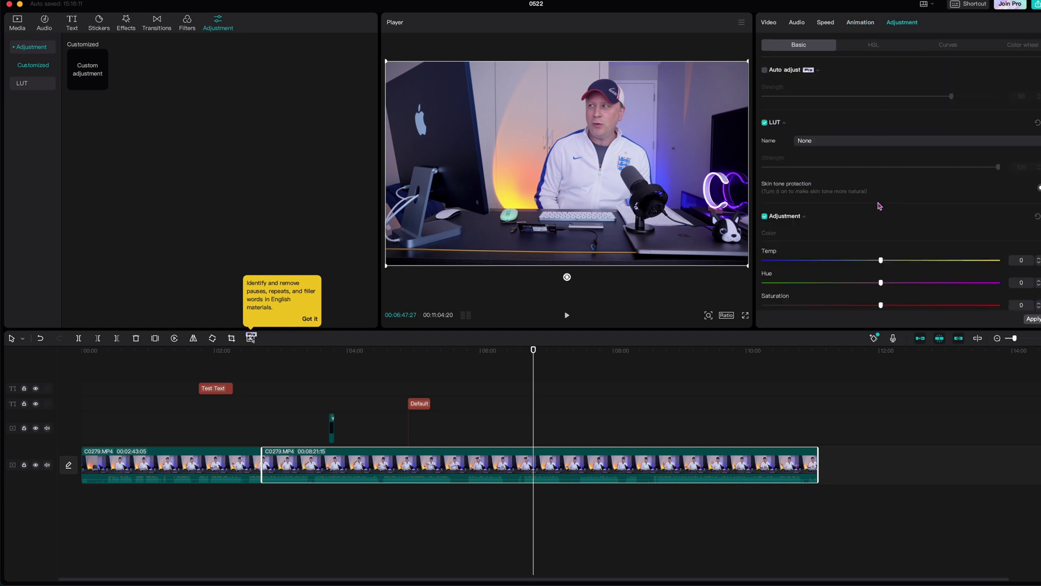
scroll(918, 242, down, 5)
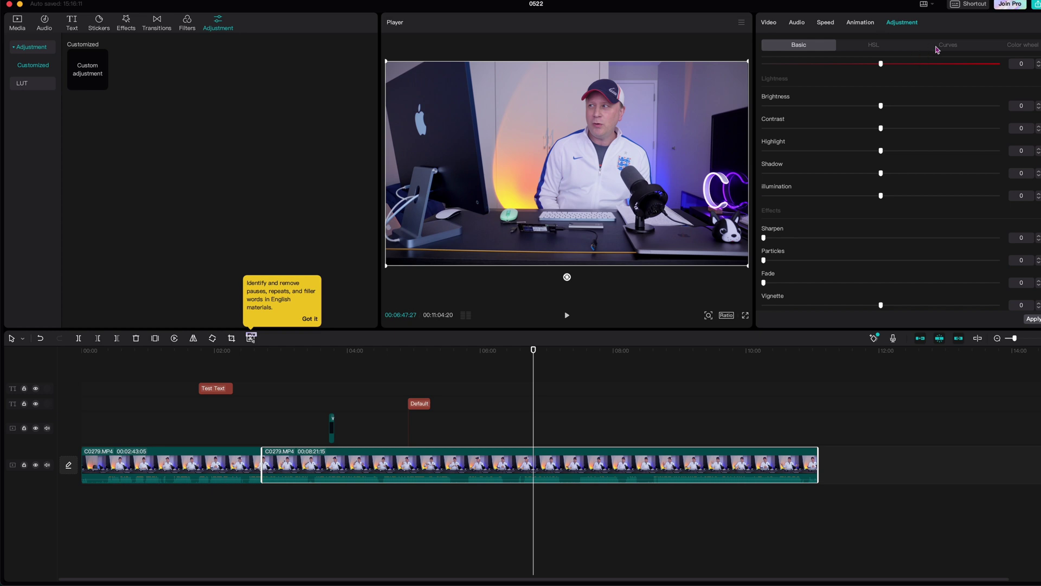
click(936, 47)
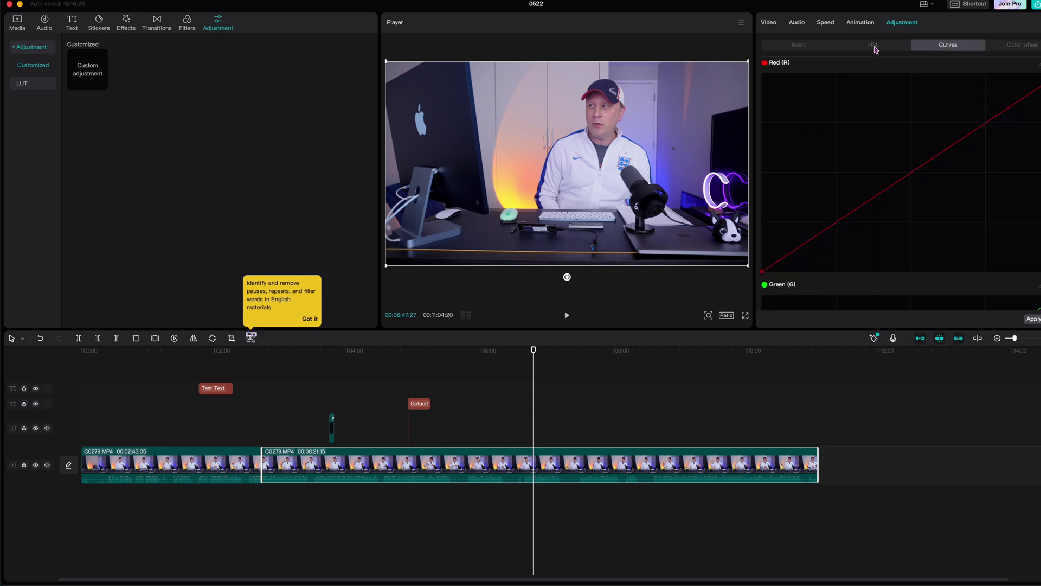